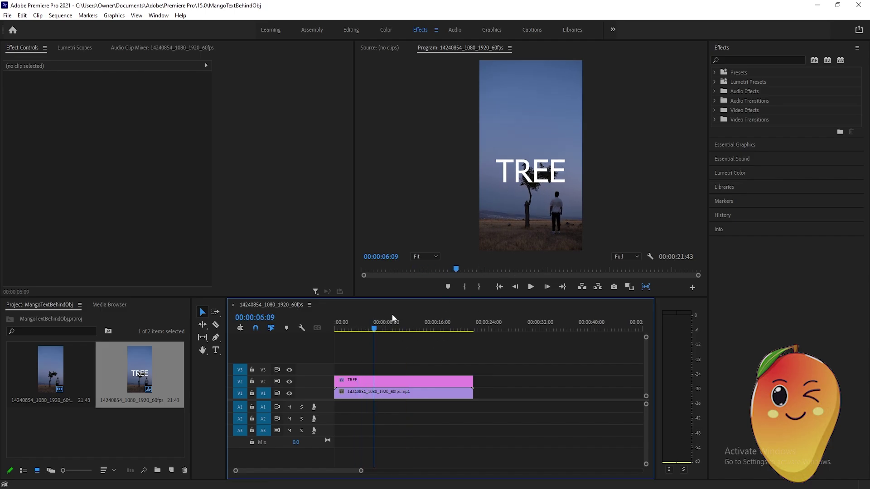
- Scrub through the titled video, then search the Effects panel for 'color ke' to reveal Color Key
{"action": "left_click_drag", "start_coordinate": [375, 329], "coordinate": [447, 343]}
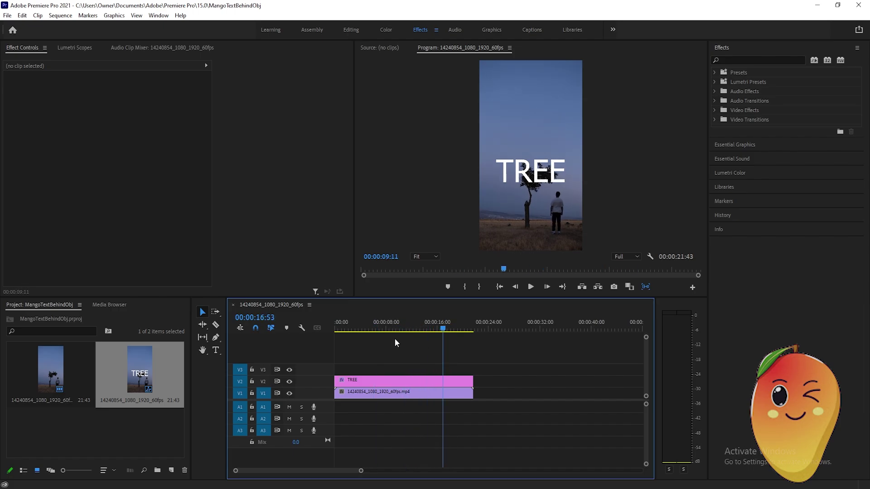
{"action": "left_click_drag", "start_coordinate": [445, 330], "coordinate": [456, 331]}
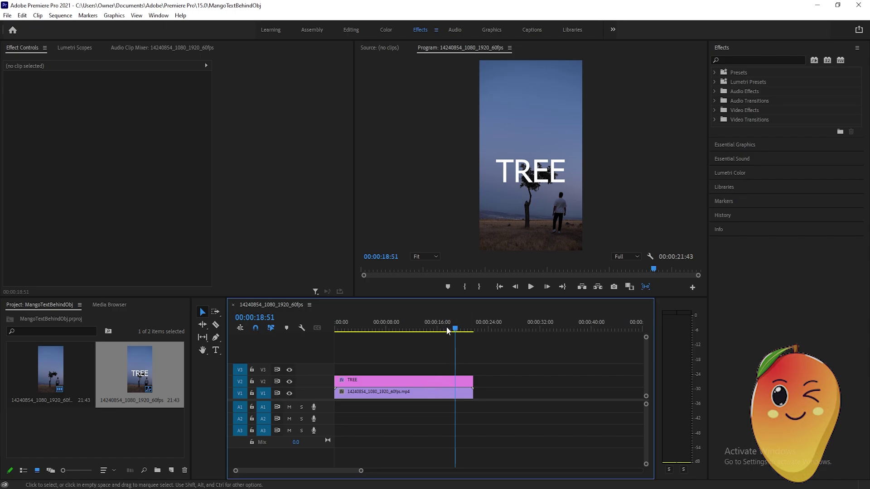
{"action": "left_click_drag", "start_coordinate": [457, 329], "coordinate": [428, 330]}
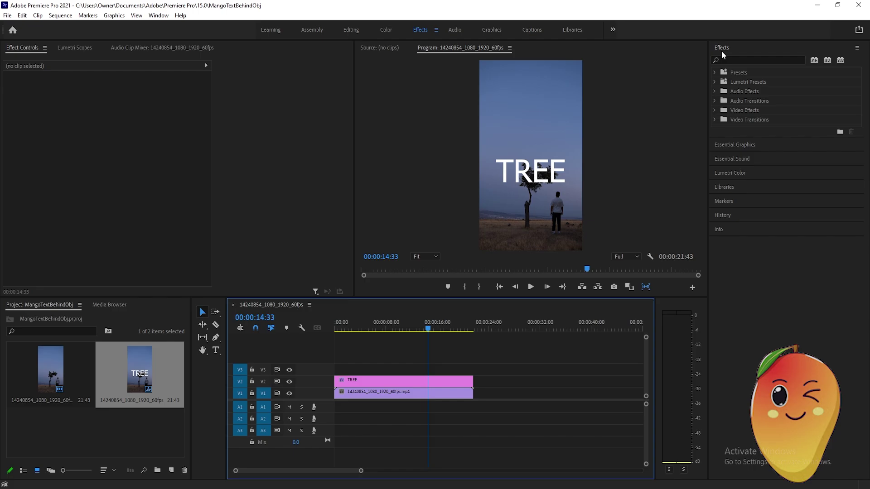
{"action": "left_click", "coordinate": [734, 59]}
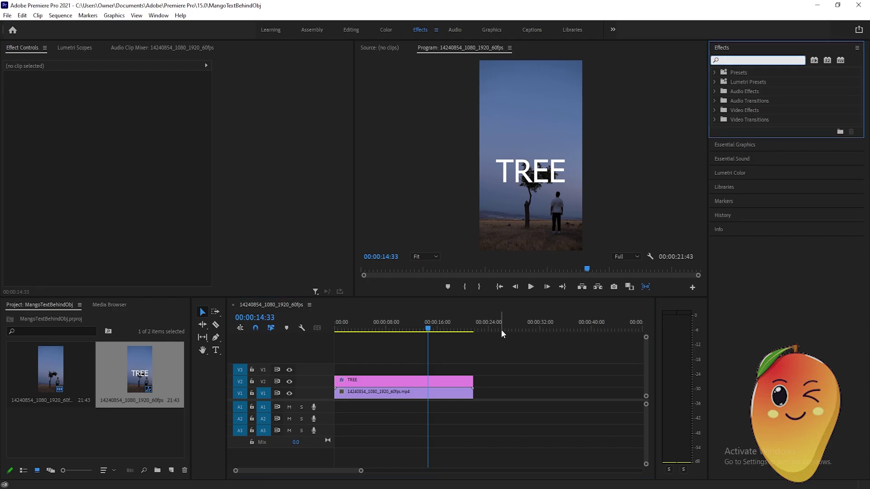
{"action": "type", "text": "color ke"}
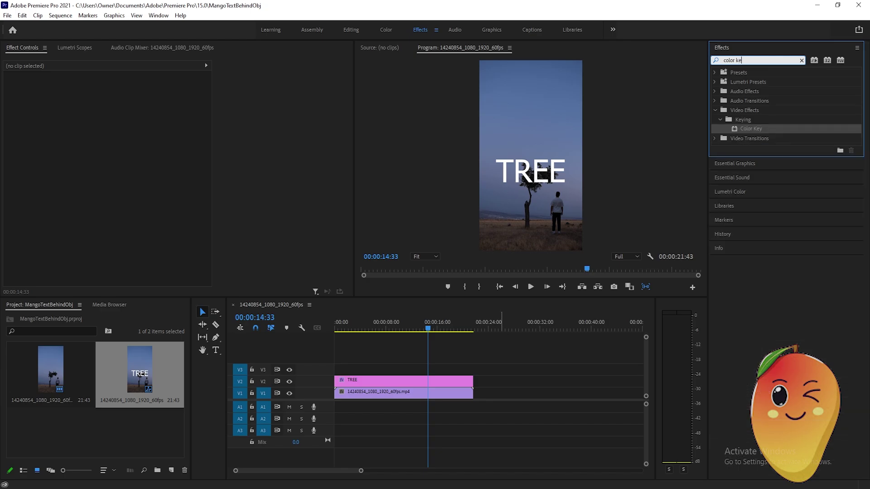
{"action": "left_click", "coordinate": [542, 372]}
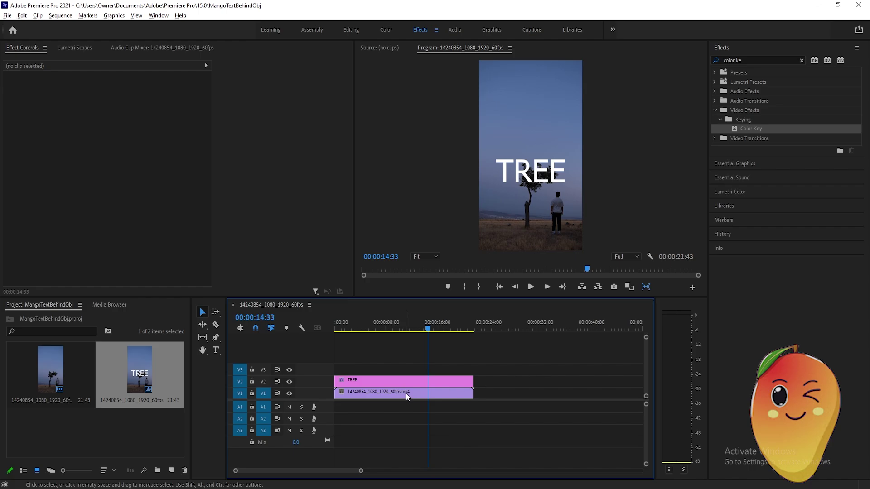
- Duplicate the tree video from V1 onto V3, above the TREE title
{"action": "left_click_drag", "start_coordinate": [405, 392], "coordinate": [408, 371]}
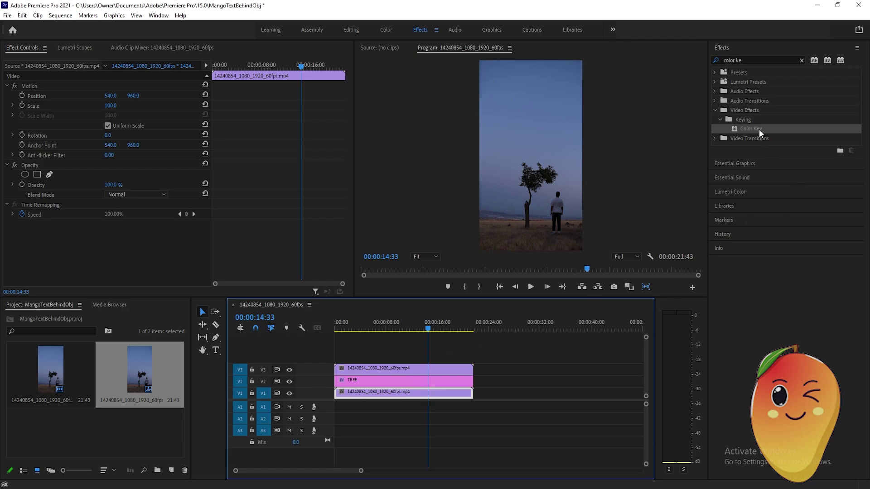
- Apply the Color Key effect to the V3 copy of the tree video
{"action": "left_click_drag", "start_coordinate": [751, 129], "coordinate": [410, 370]}
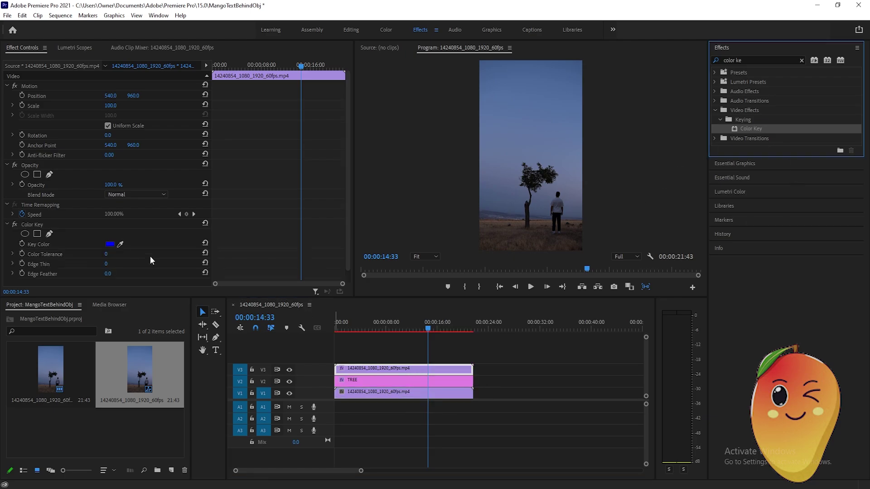
- Set the Color Key colour to the sampled sky and raise Color Tolerance to 46
{"action": "left_click", "coordinate": [121, 245]}
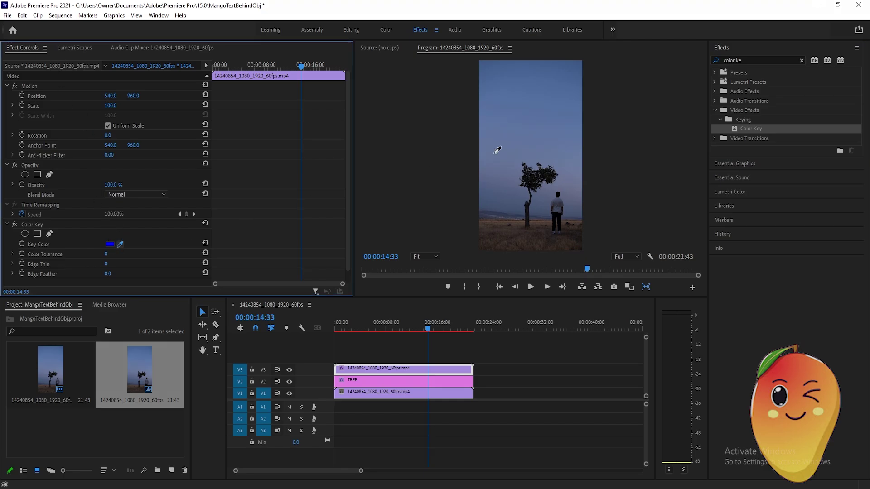
{"action": "left_click", "coordinate": [506, 175]}
{"action": "left_click_drag", "start_coordinate": [107, 255], "coordinate": [136, 255]}
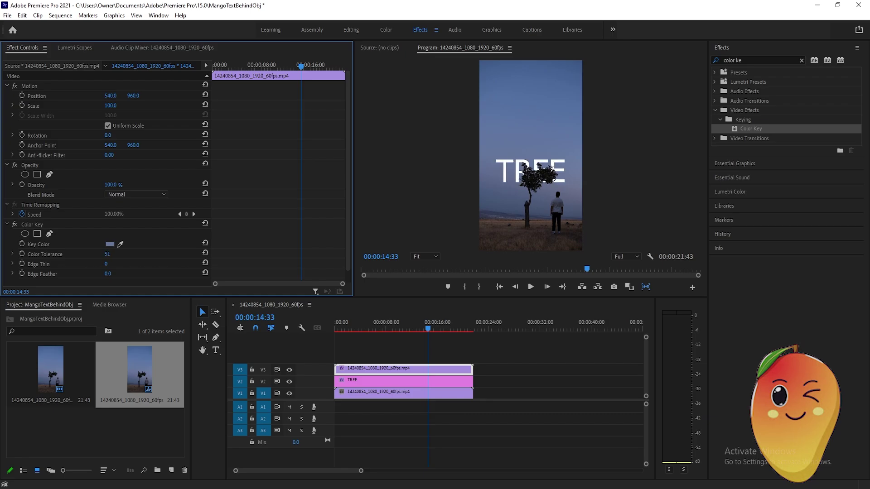
- Play back and scrub the clip to check that TREE appears behind the tree
{"action": "left_click", "coordinate": [358, 322]}
{"action": "key", "text": "space"}
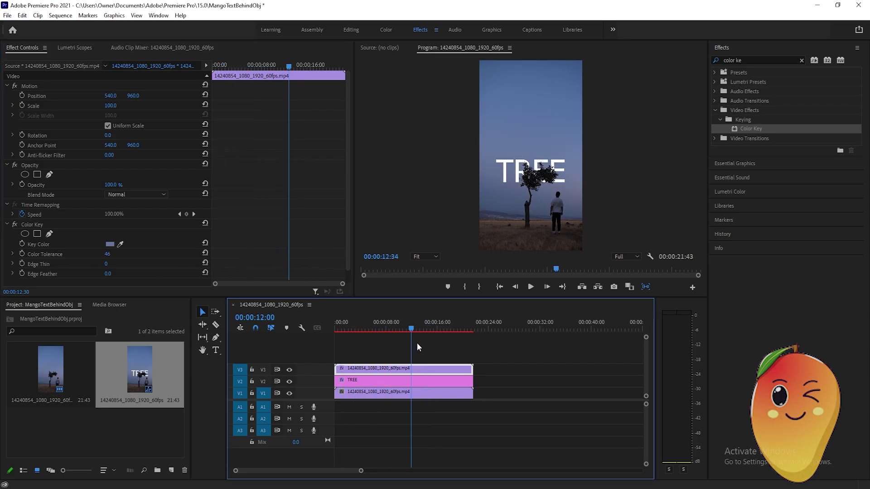
{"action": "left_click_drag", "start_coordinate": [450, 345], "coordinate": [462, 345]}
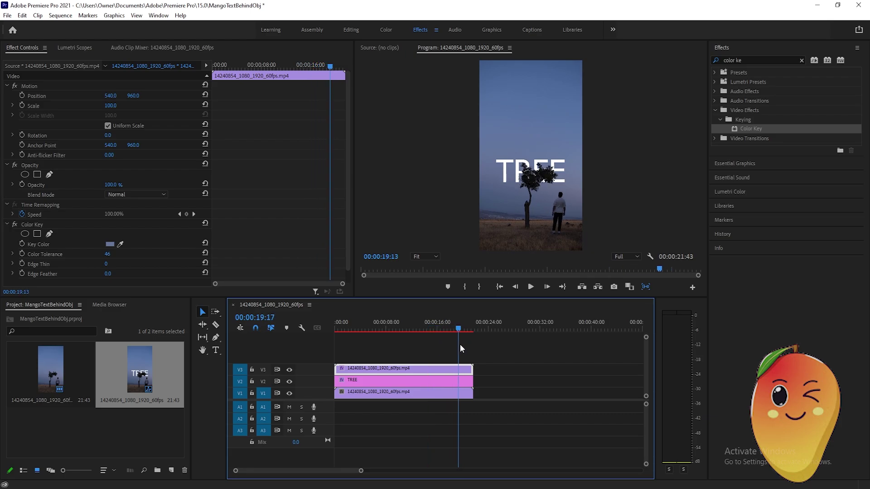